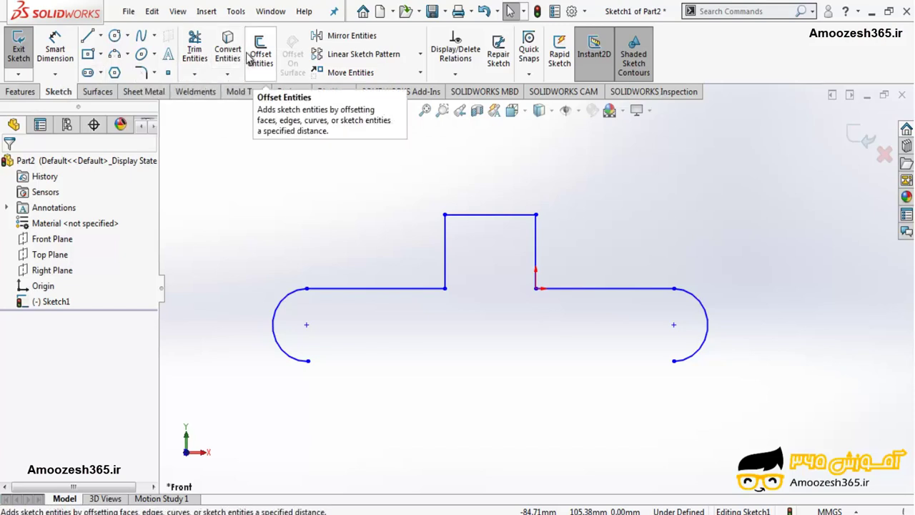
- Look for the offset command via the shortcut menu, S shortcuts and command lists, then cancel
{"action": "right_click", "coordinate": [313, 187]}
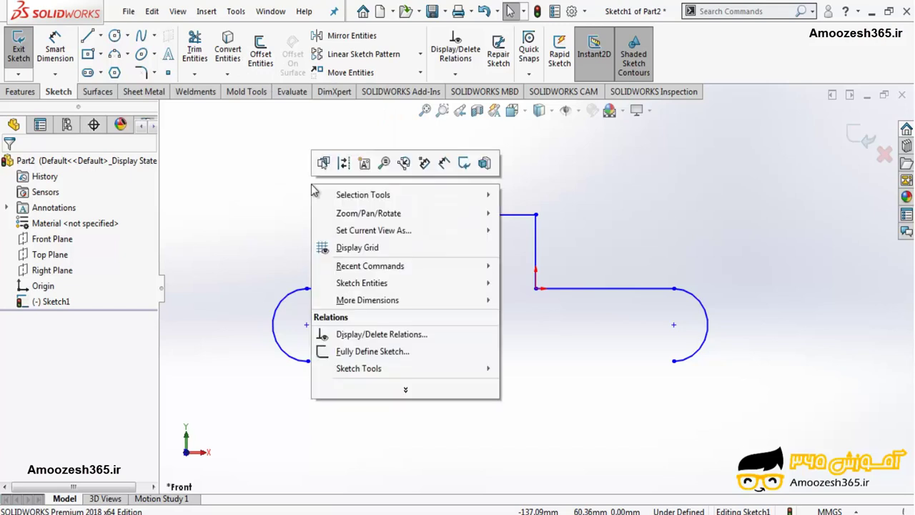
{"action": "mouse_move", "coordinate": [359, 368]}
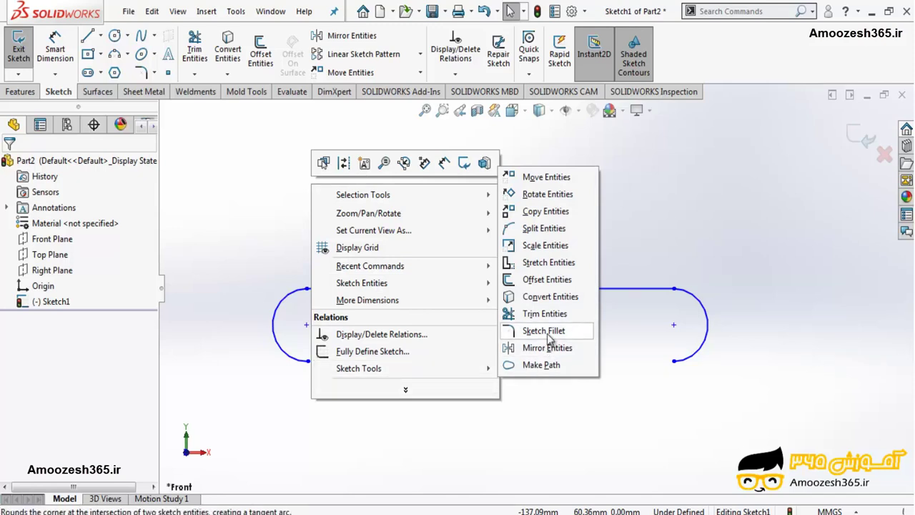
{"action": "left_click", "coordinate": [551, 282]}
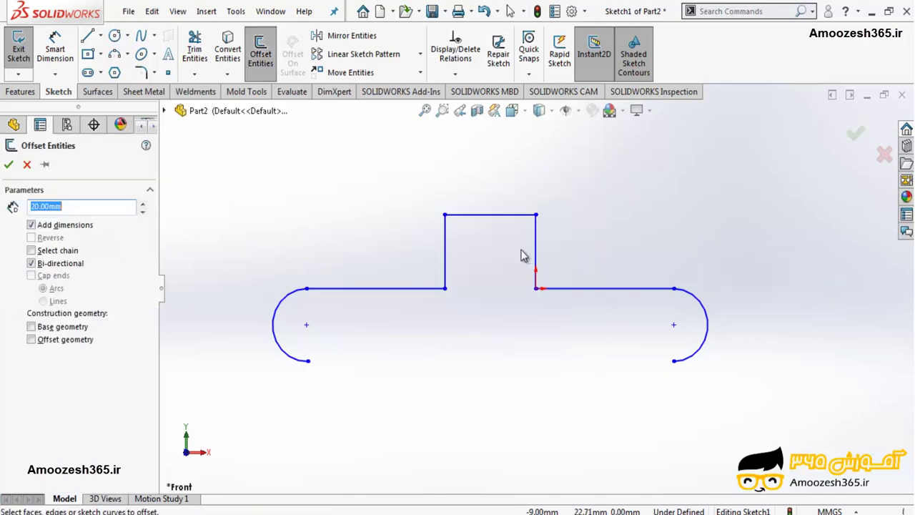
{"action": "left_click", "coordinate": [26, 165]}
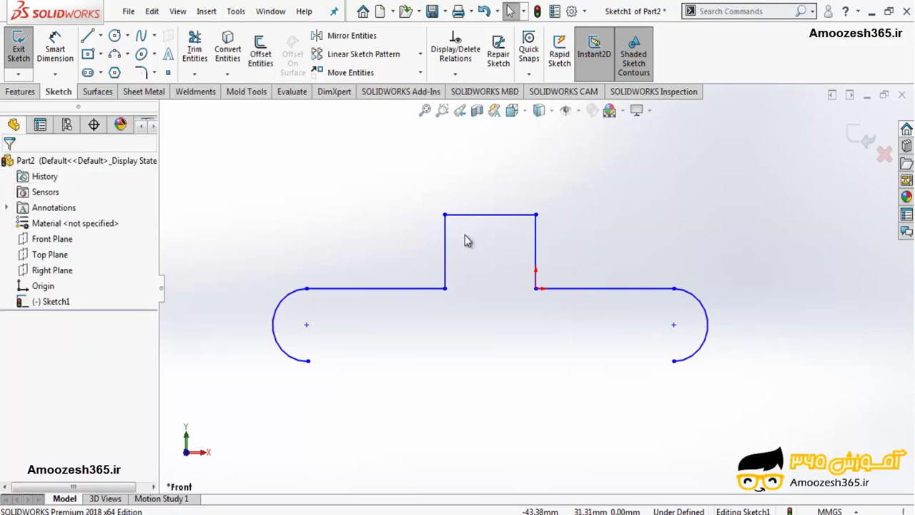
{"action": "key", "text": "s"}
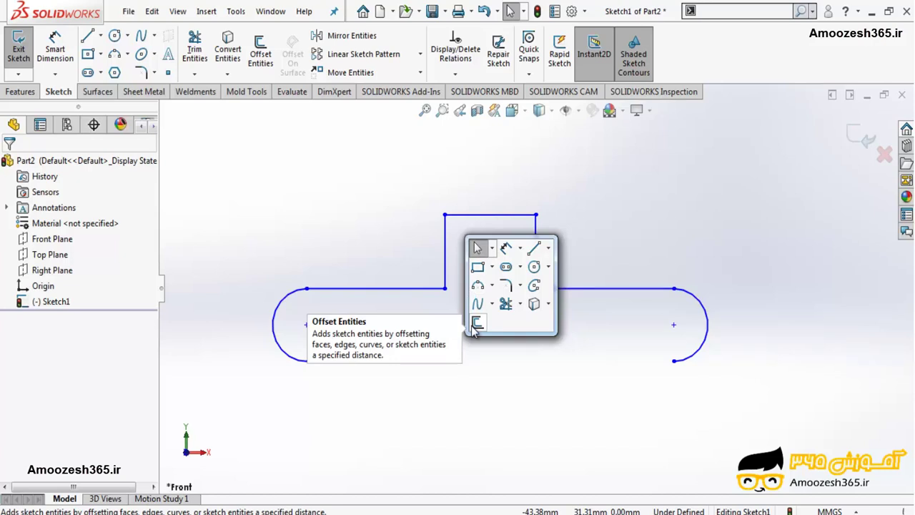
{"action": "left_click", "coordinate": [237, 12]}
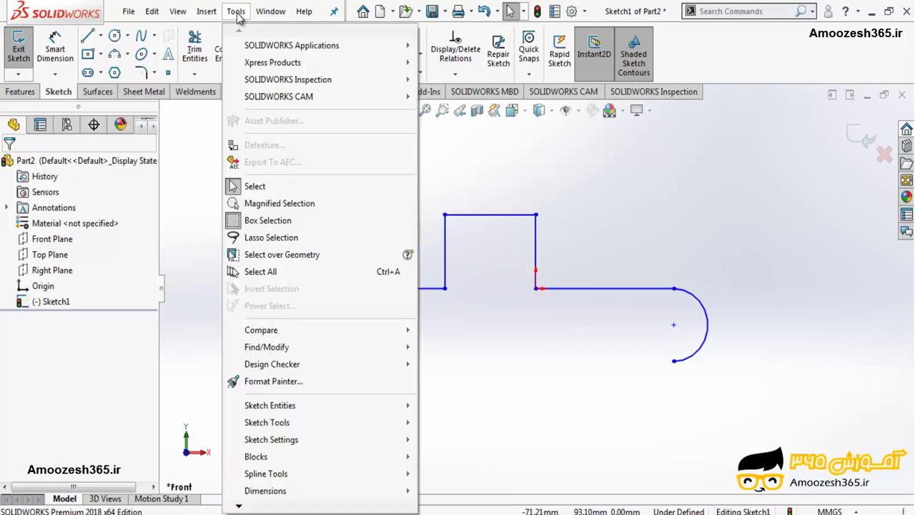
{"action": "mouse_move", "coordinate": [266, 422]}
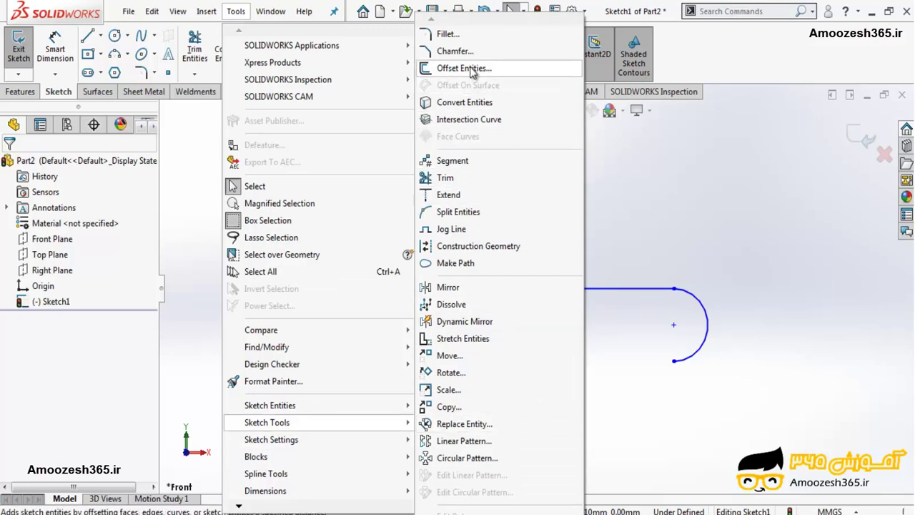
{"action": "left_click", "coordinate": [643, 175]}
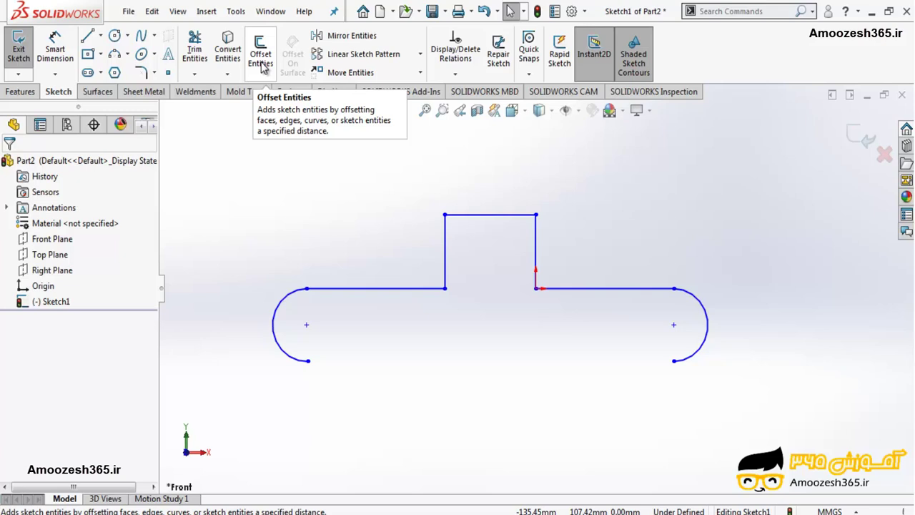
- Start Offset Entities at 30 mm with Add dimensions on and Bi-directional off
{"action": "left_click", "coordinate": [261, 54]}
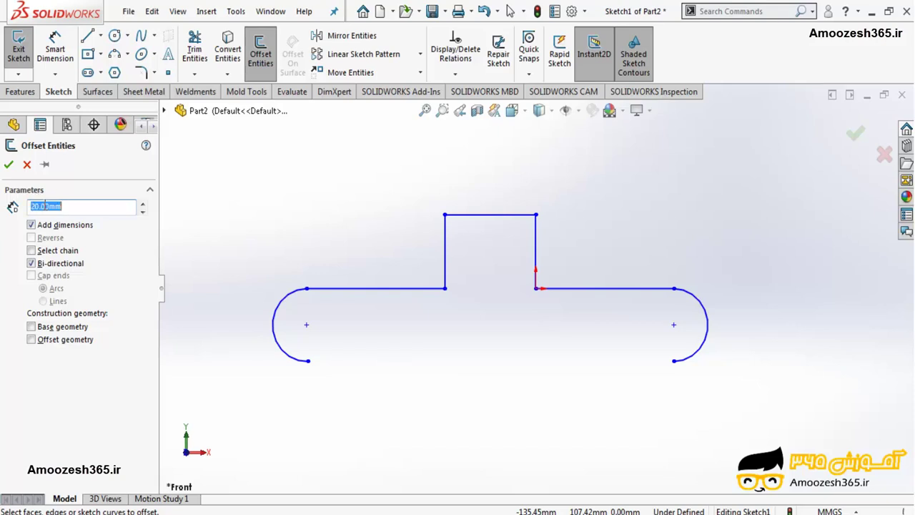
{"action": "type", "text": "30"}
{"action": "key", "text": "Return"}
{"action": "left_click", "coordinate": [31, 225]}
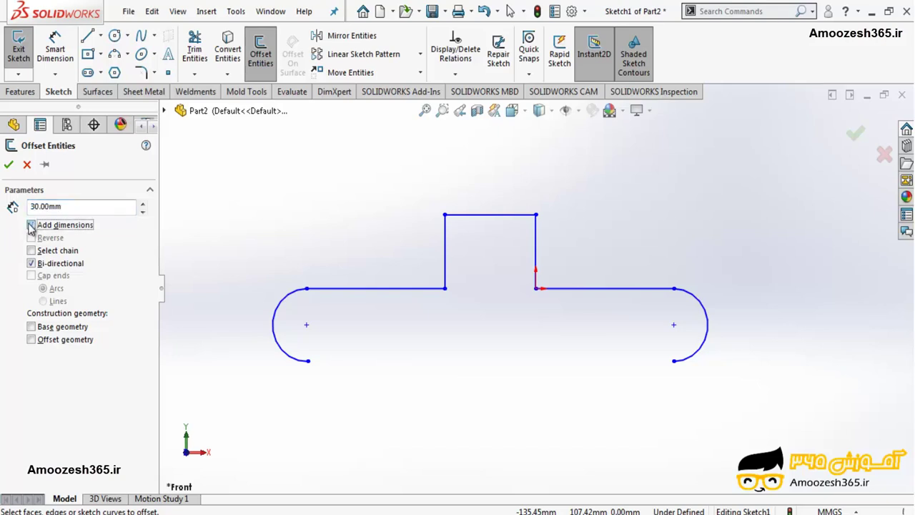
{"action": "left_click", "coordinate": [43, 265]}
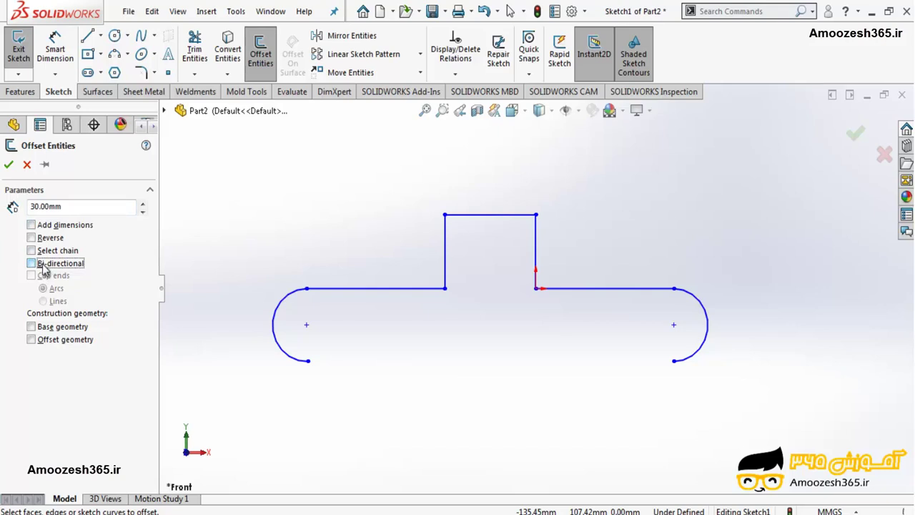
{"action": "left_click", "coordinate": [59, 232]}
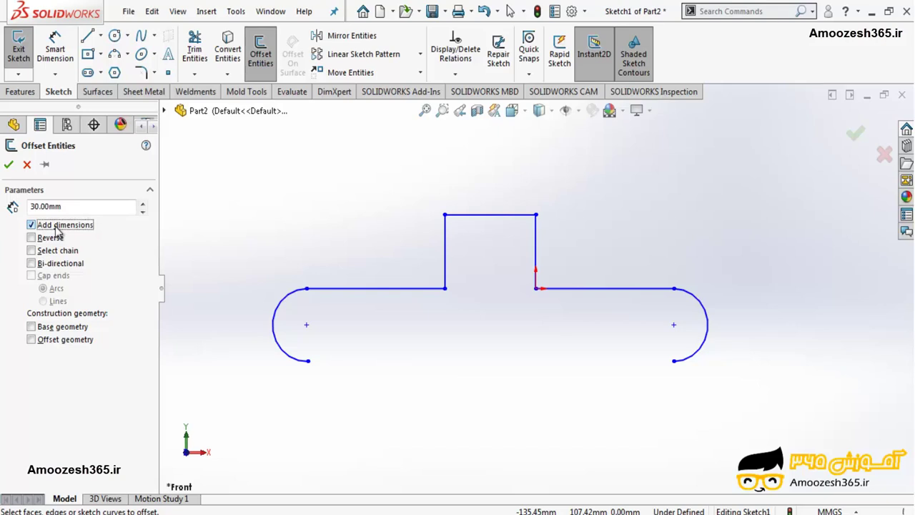
- Offset the left horizontal line 30.00 mm below and reposition its dimension
{"action": "left_click", "coordinate": [321, 289]}
{"action": "left_click", "coordinate": [321, 289]}
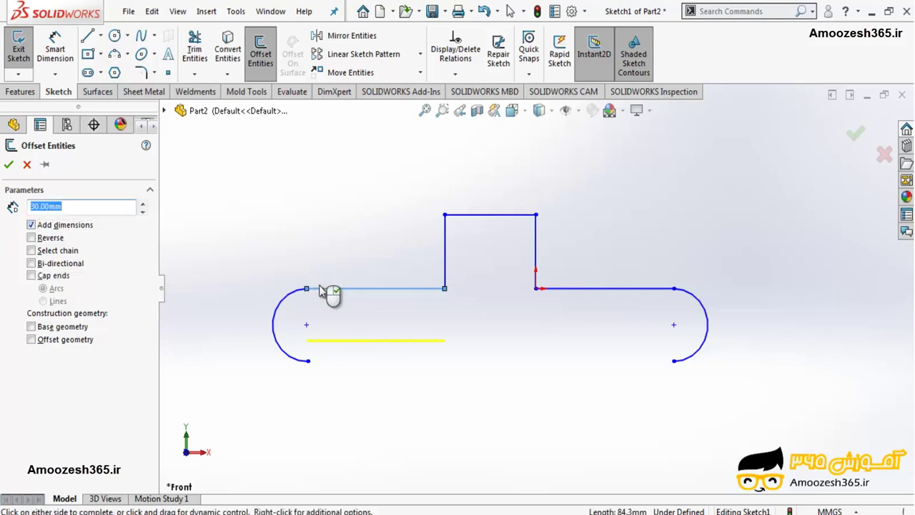
{"action": "left_click", "coordinate": [321, 291]}
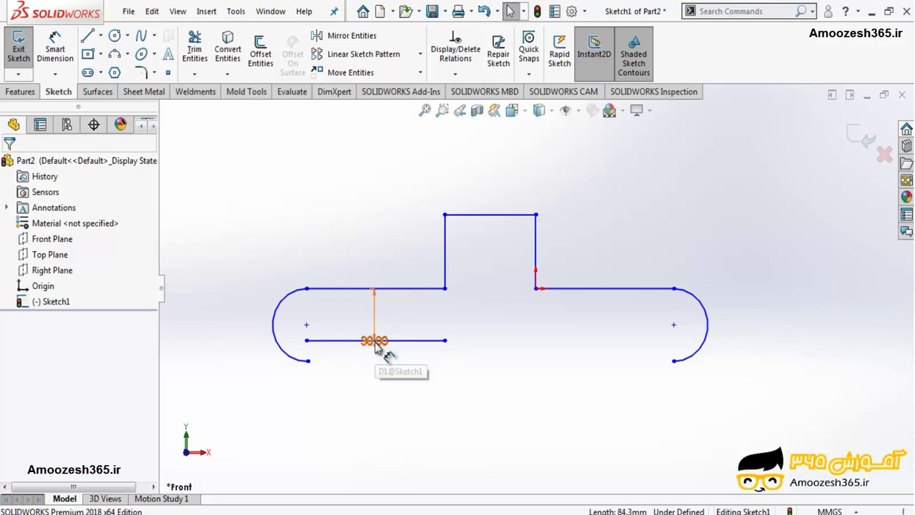
{"action": "left_click_drag", "start_coordinate": [378, 342], "coordinate": [372, 298]}
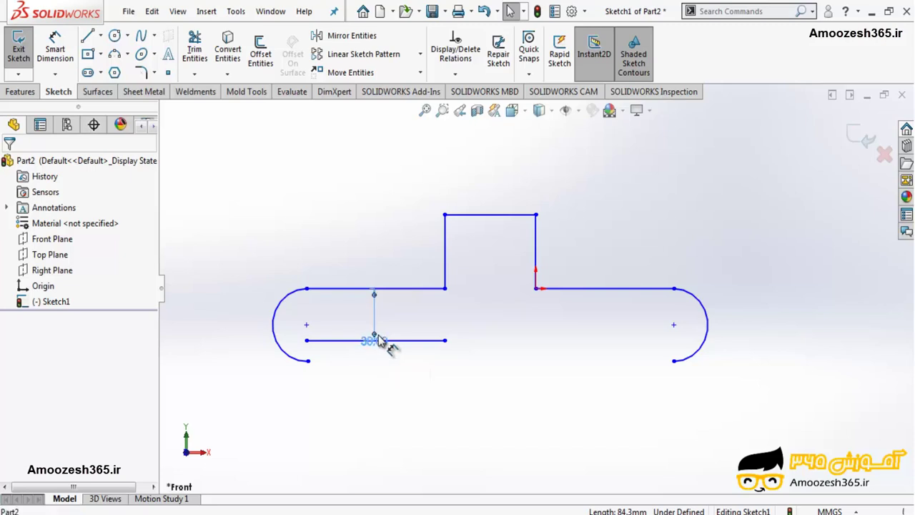
- Undo the trial offset line and its dimension, restoring the original profile
{"action": "left_click", "coordinate": [362, 272]}
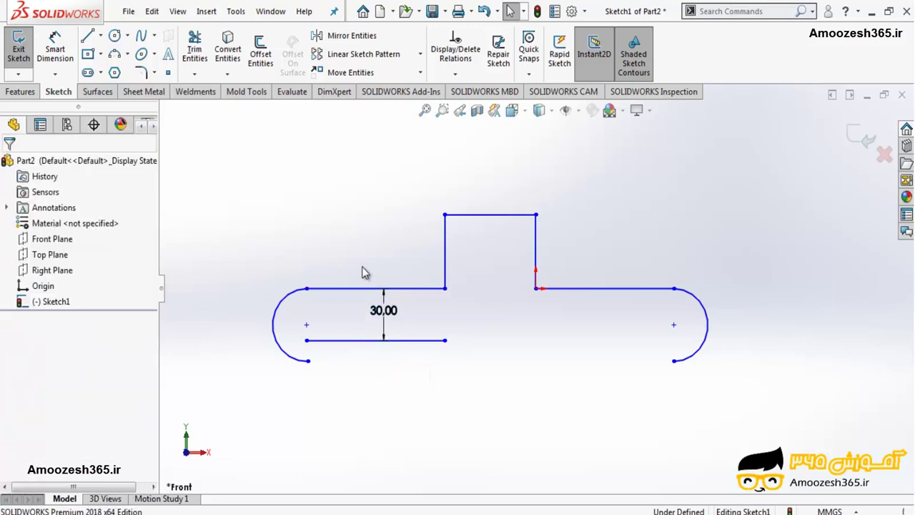
{"action": "key", "text": "ctrl+z"}
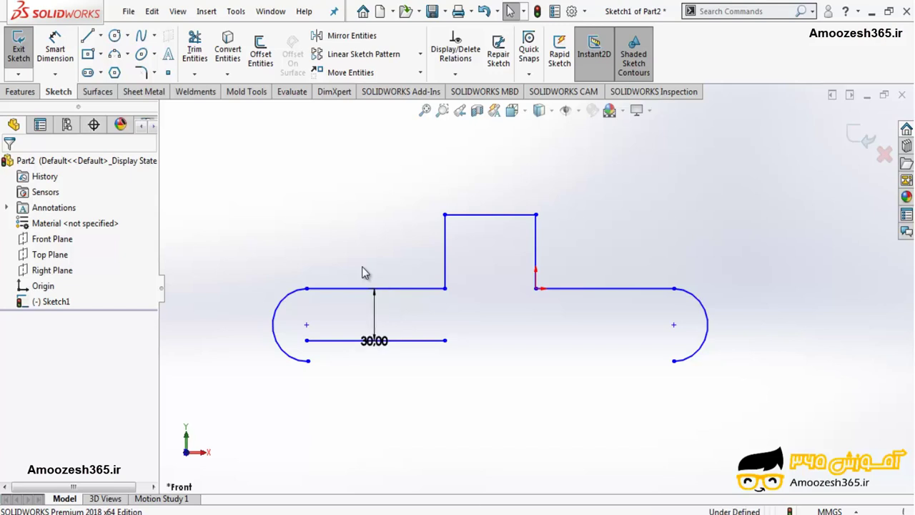
{"action": "key", "text": "ctrl+z"}
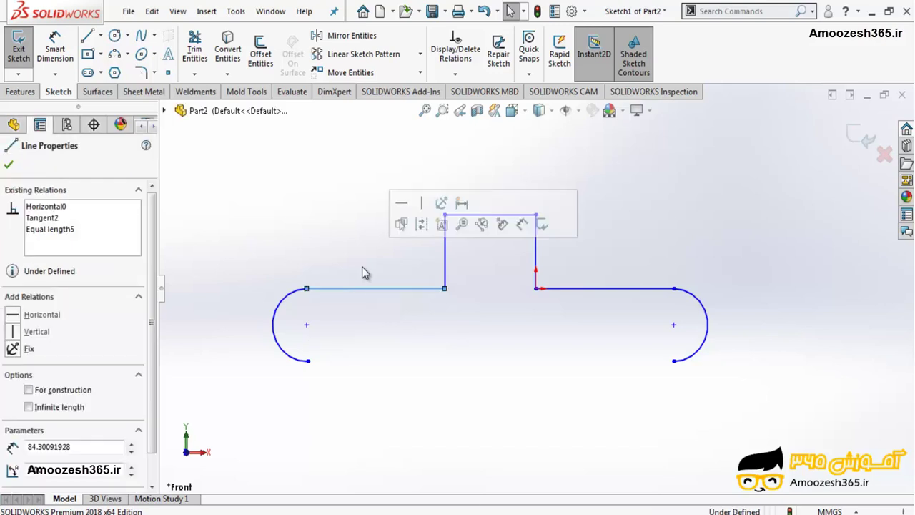
{"action": "left_click", "coordinate": [362, 272]}
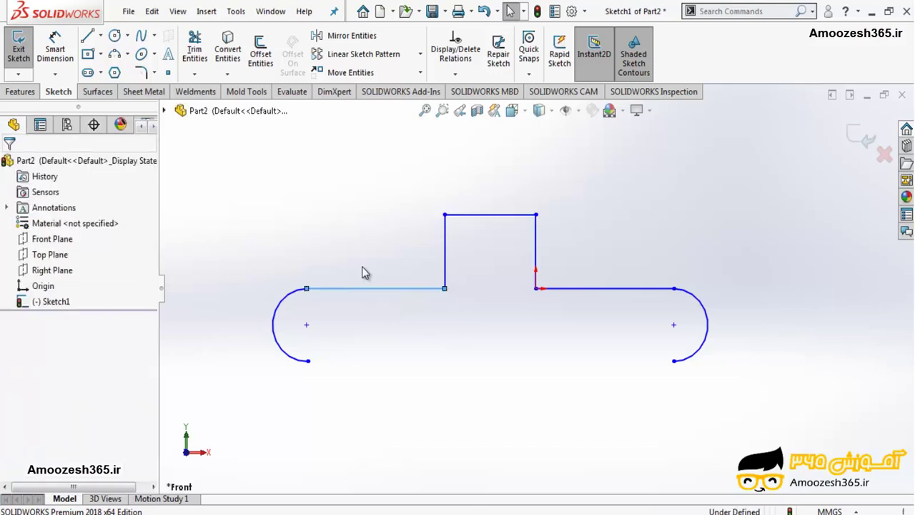
- Preview a 30 mm offset of the left horizontal line, with Reverse placing it above
{"action": "left_click", "coordinate": [260, 55]}
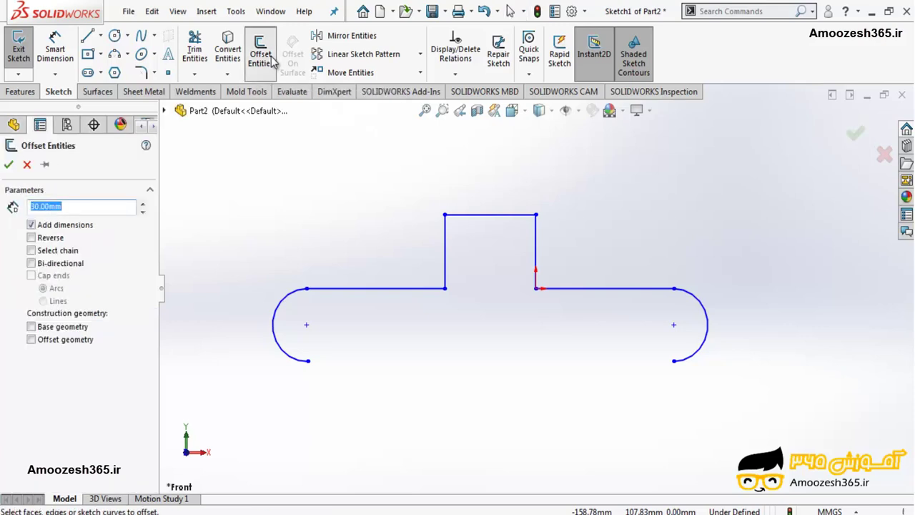
{"action": "left_click", "coordinate": [52, 242]}
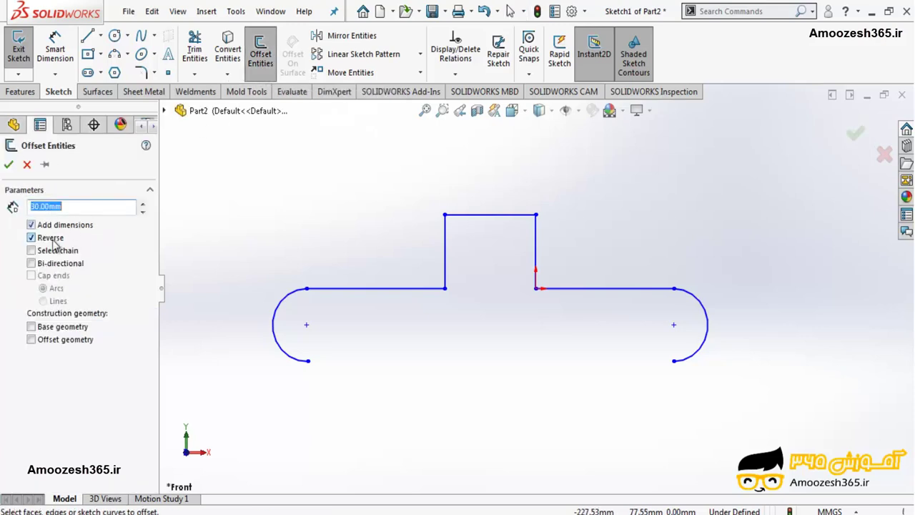
{"action": "left_click", "coordinate": [52, 242]}
{"action": "left_click", "coordinate": [371, 289]}
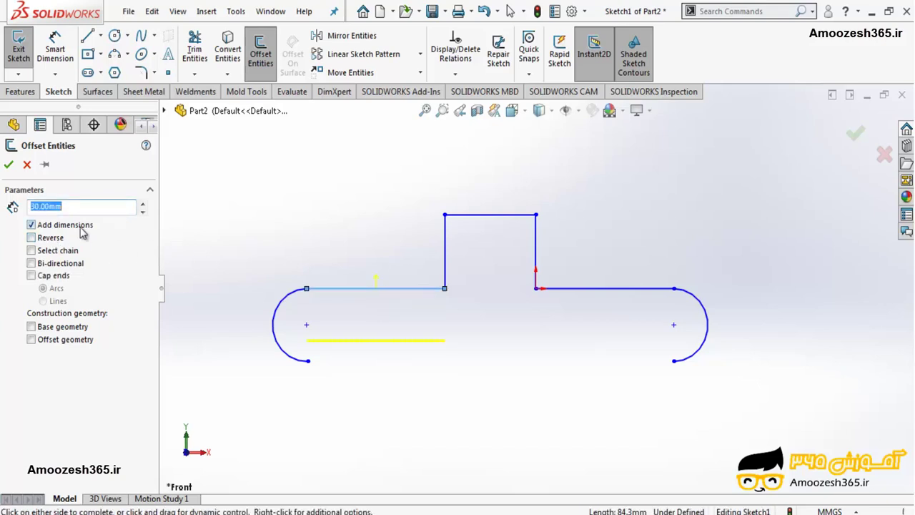
{"action": "left_click", "coordinate": [52, 242]}
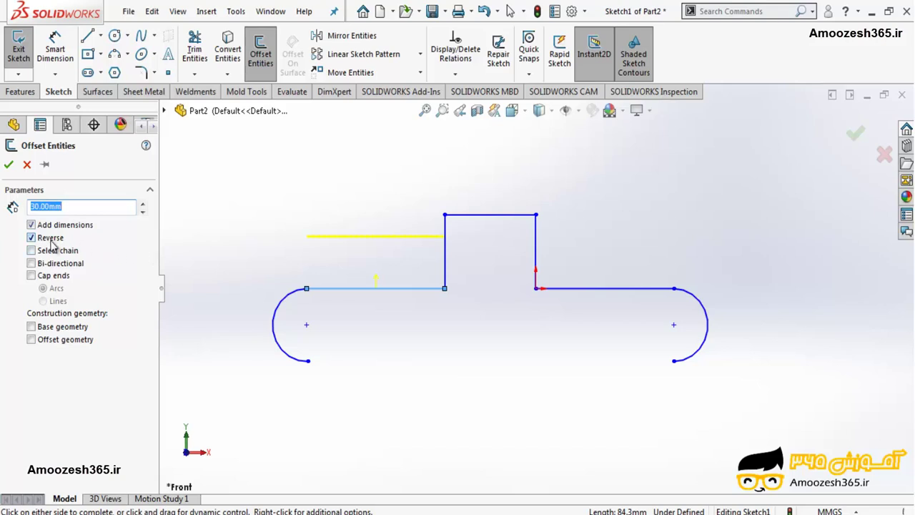
{"action": "left_click", "coordinate": [52, 242]}
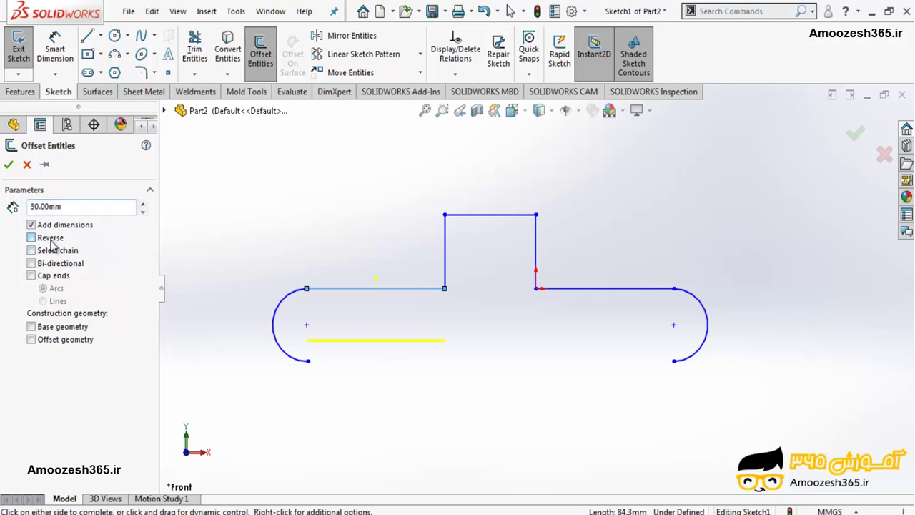
{"action": "left_click", "coordinate": [51, 242]}
{"action": "left_click", "coordinate": [51, 244]}
{"action": "left_click", "coordinate": [51, 243]}
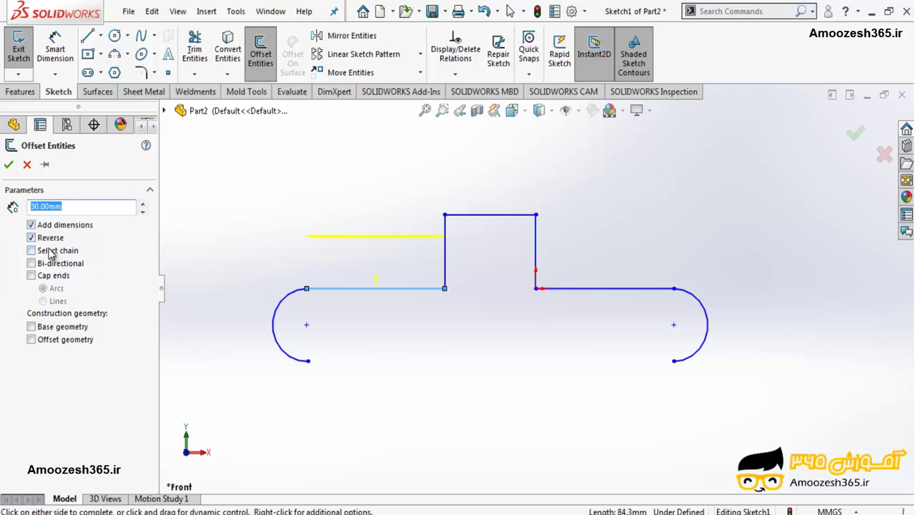
- Try Select chain, then set a bi-directional offset of just the single line
{"action": "left_click", "coordinate": [50, 250]}
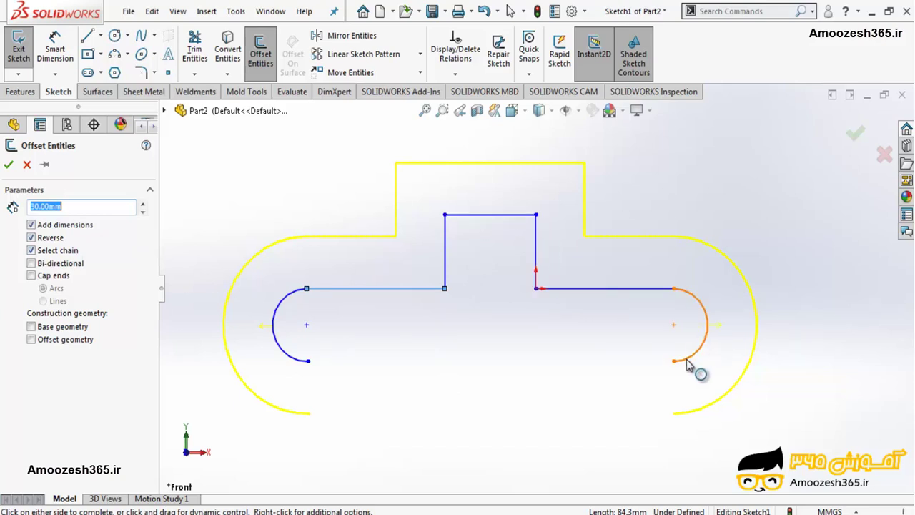
{"action": "left_click", "coordinate": [31, 264]}
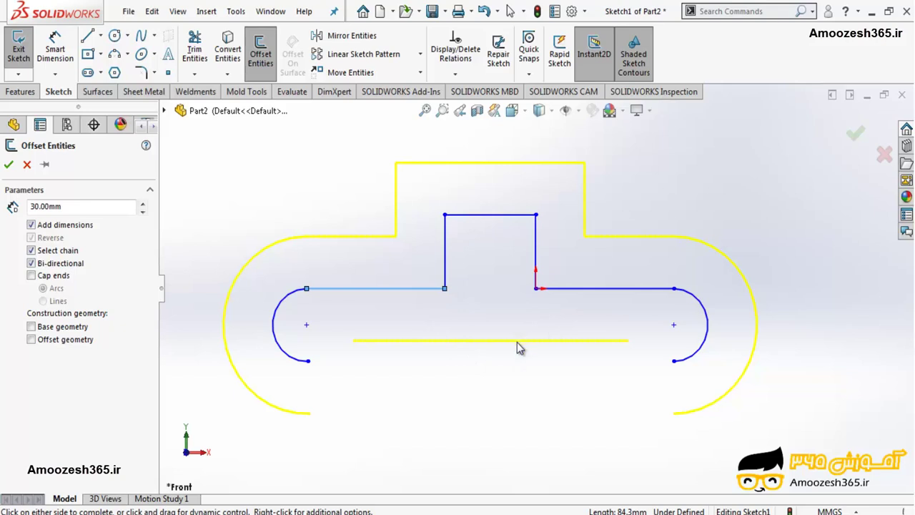
{"action": "left_click", "coordinate": [40, 264]}
{"action": "left_click", "coordinate": [40, 252]}
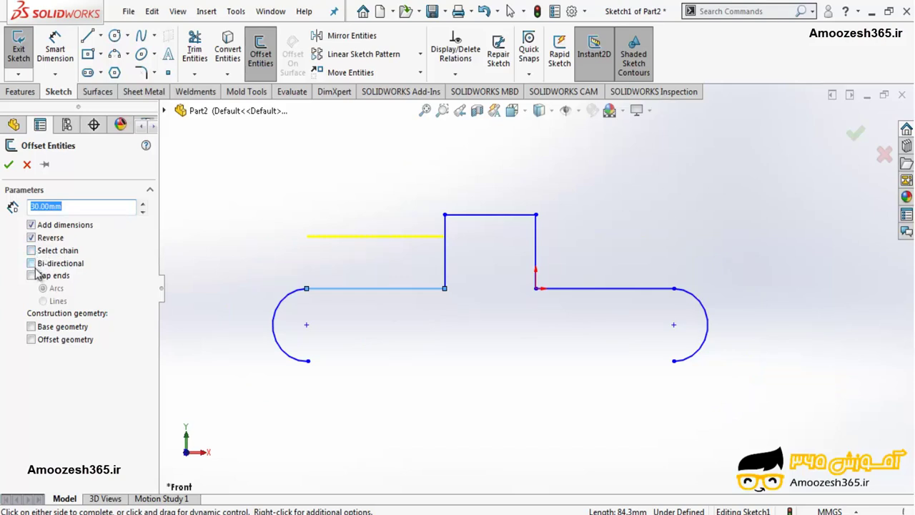
{"action": "left_click", "coordinate": [31, 263]}
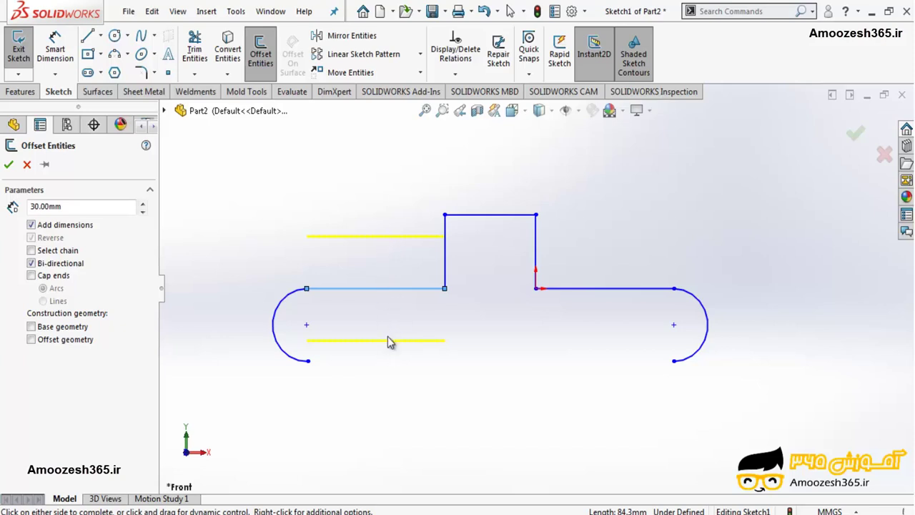
- Apply the bi-directional 30 mm offset, then undo it and clear the selection
{"action": "left_click", "coordinate": [9, 165]}
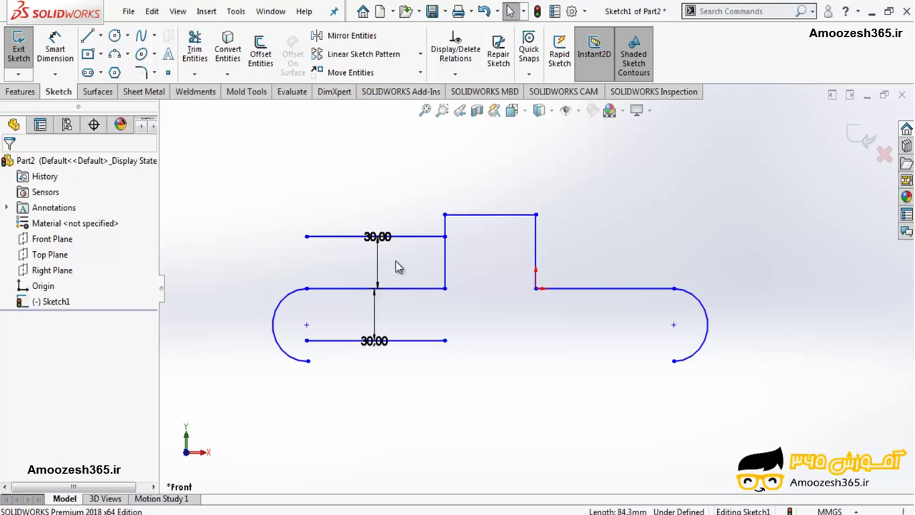
{"action": "key", "text": "ctrl+z"}
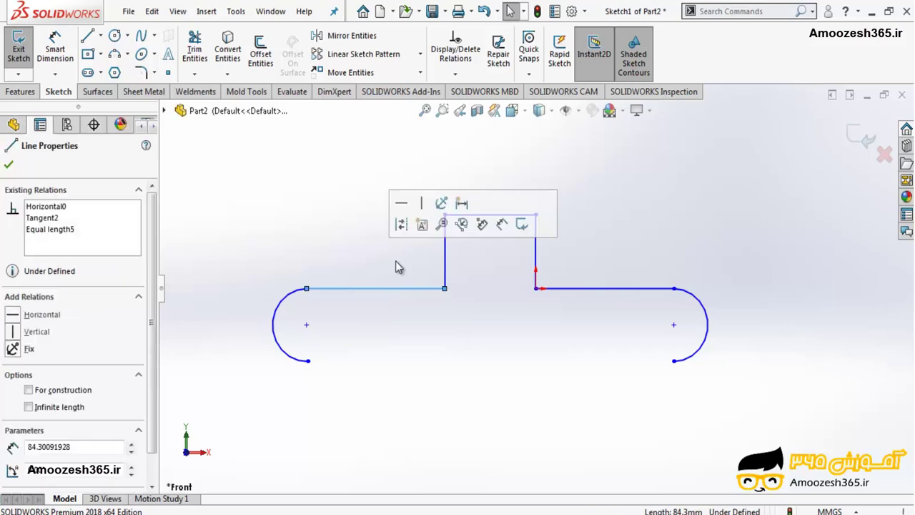
{"action": "key", "text": "Escape"}
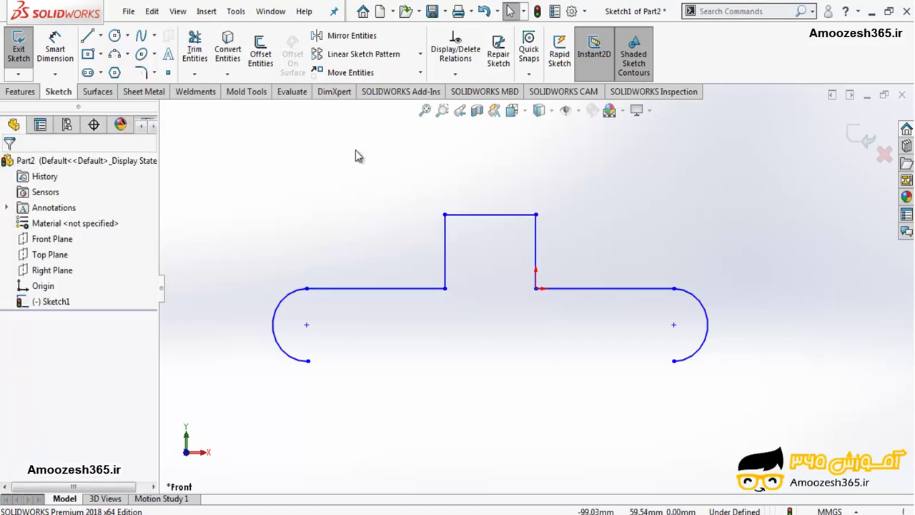
- Reopen Offset Entities, pick the arc and line, enable Cap ends as Lines, then drop the line
{"action": "left_click", "coordinate": [276, 56]}
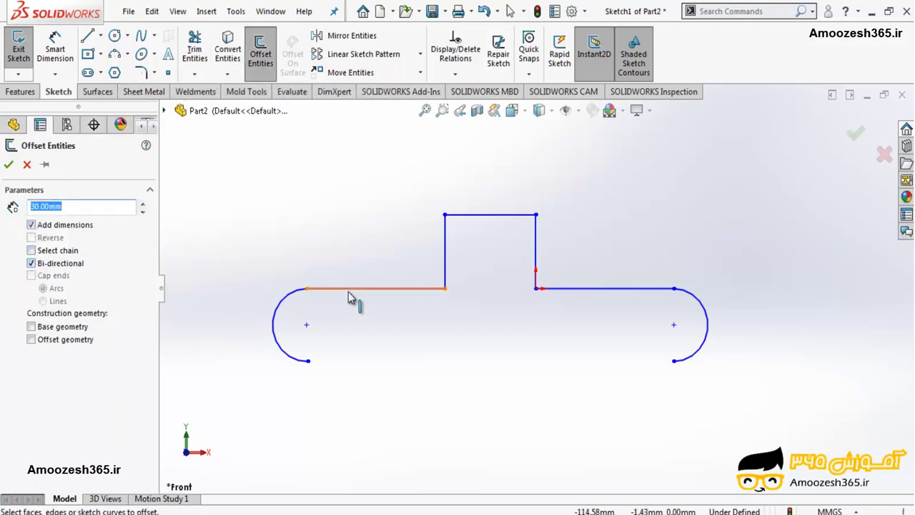
{"action": "left_click", "coordinate": [286, 306]}
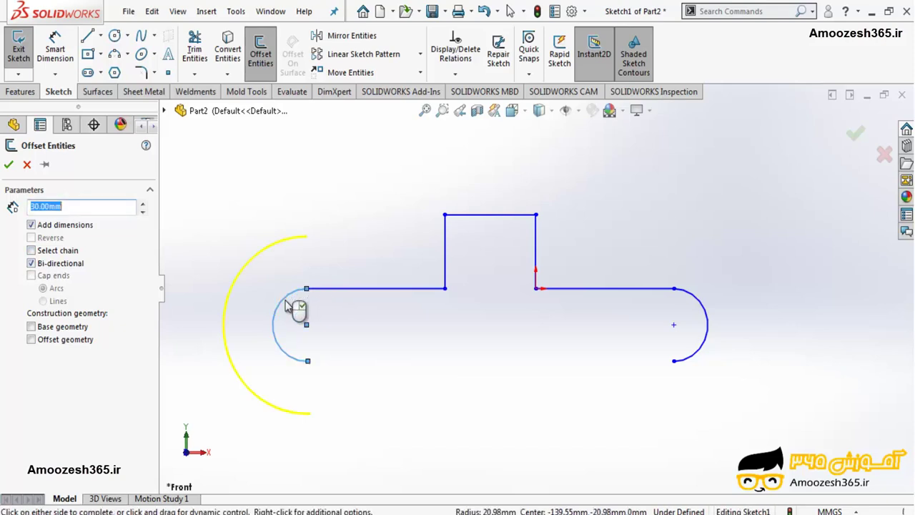
{"action": "left_click", "coordinate": [328, 289]}
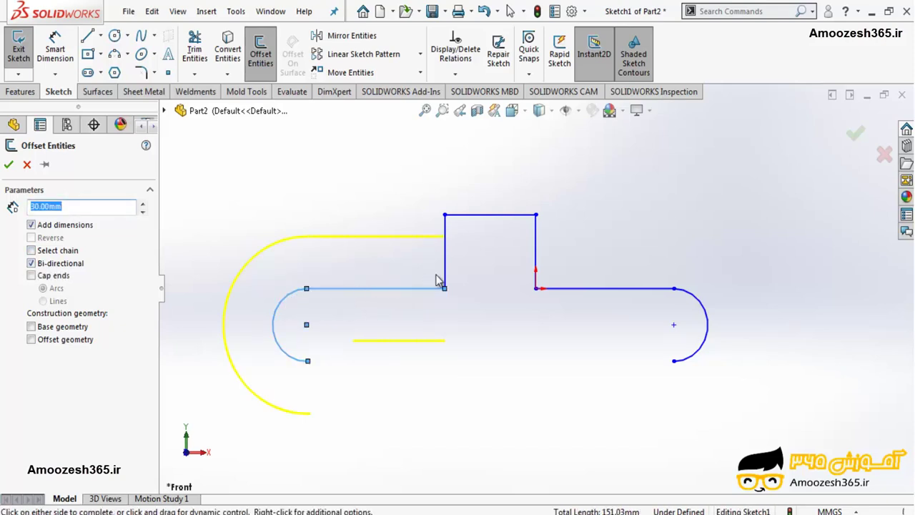
{"action": "left_click", "coordinate": [47, 278]}
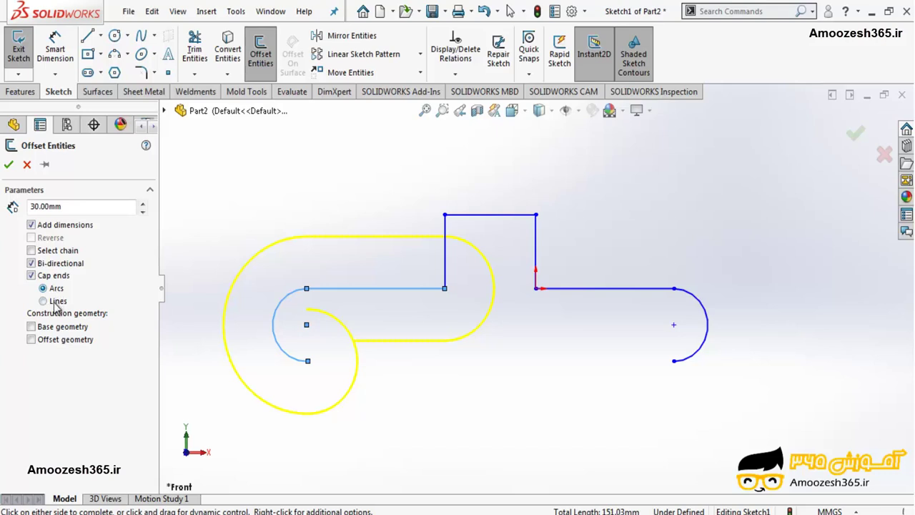
{"action": "left_click", "coordinate": [57, 301]}
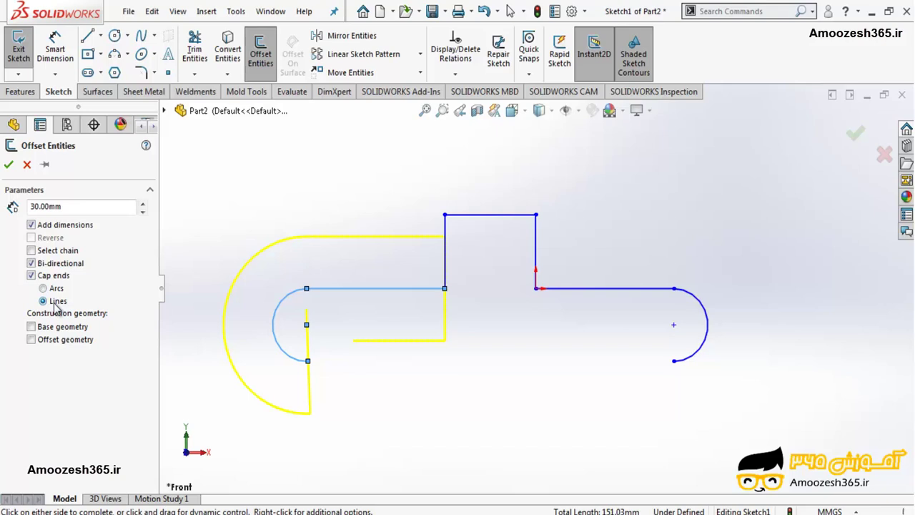
{"action": "left_click", "coordinate": [386, 289]}
- Offset only the left horizontal line 30 mm both ways with Lines caps and accept
{"action": "left_click", "coordinate": [276, 315]}
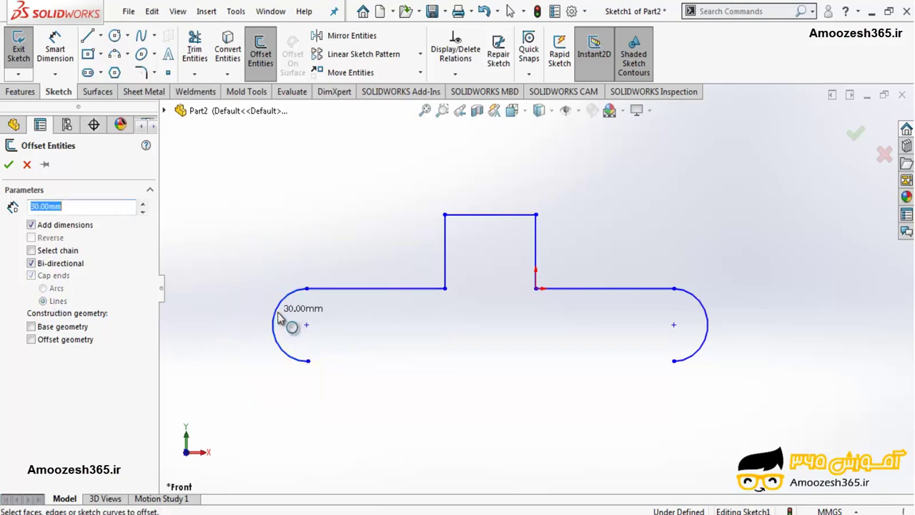
{"action": "left_click", "coordinate": [433, 289]}
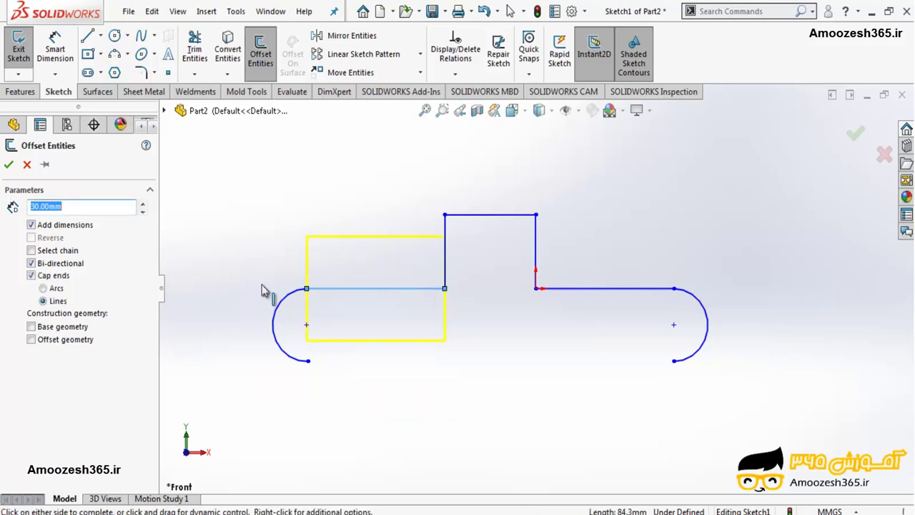
{"action": "left_click", "coordinate": [43, 269]}
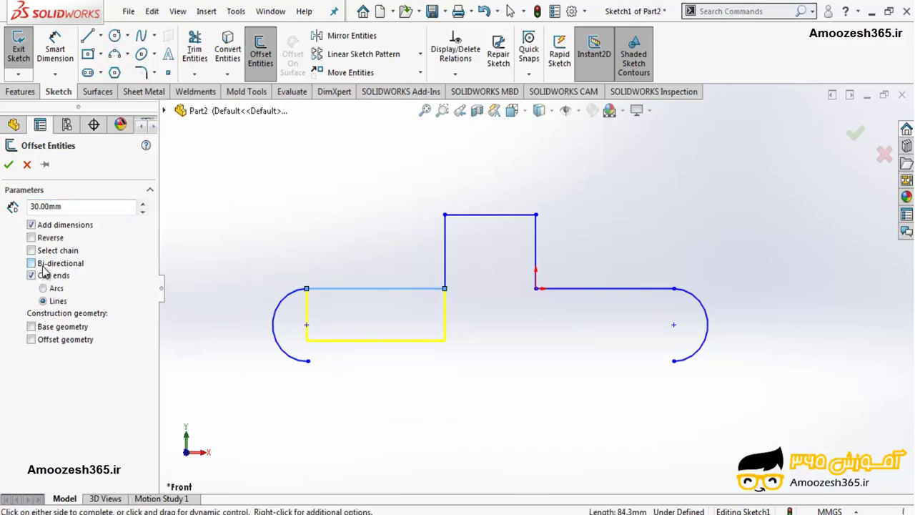
{"action": "left_click", "coordinate": [43, 270]}
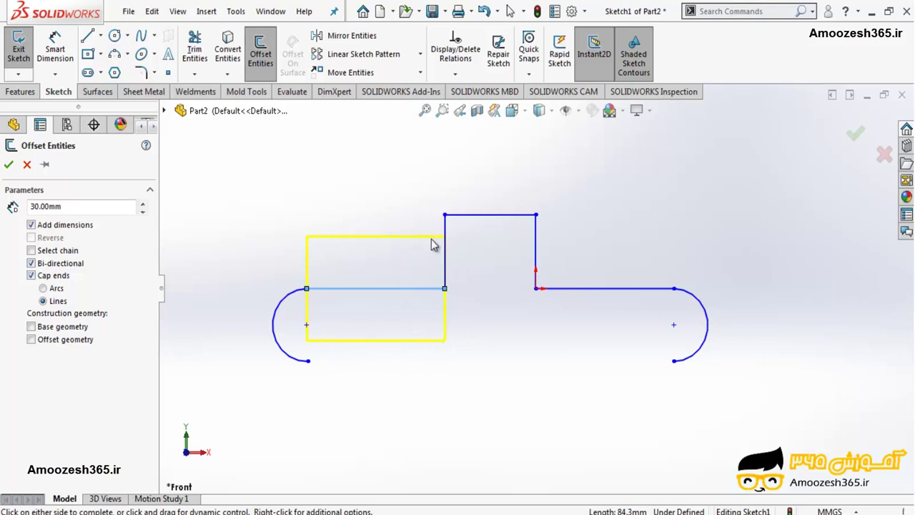
{"action": "left_click", "coordinate": [56, 289]}
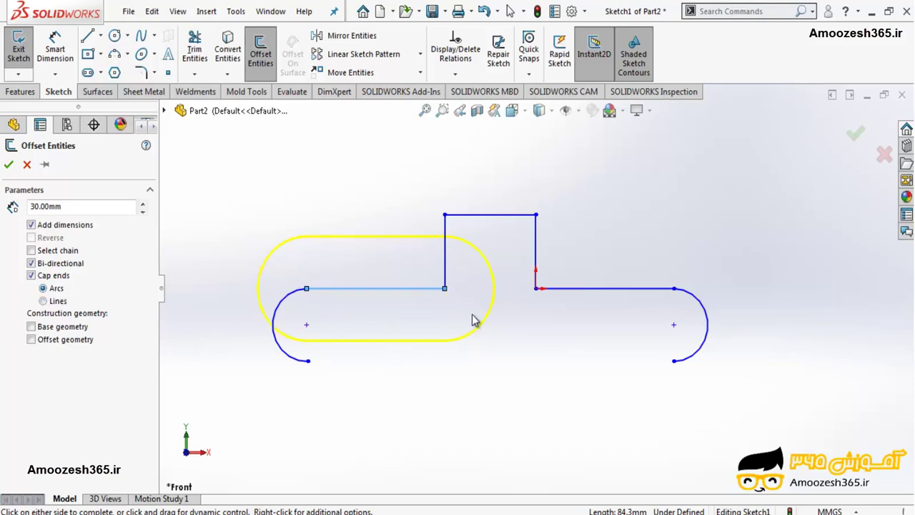
{"action": "left_click", "coordinate": [43, 301]}
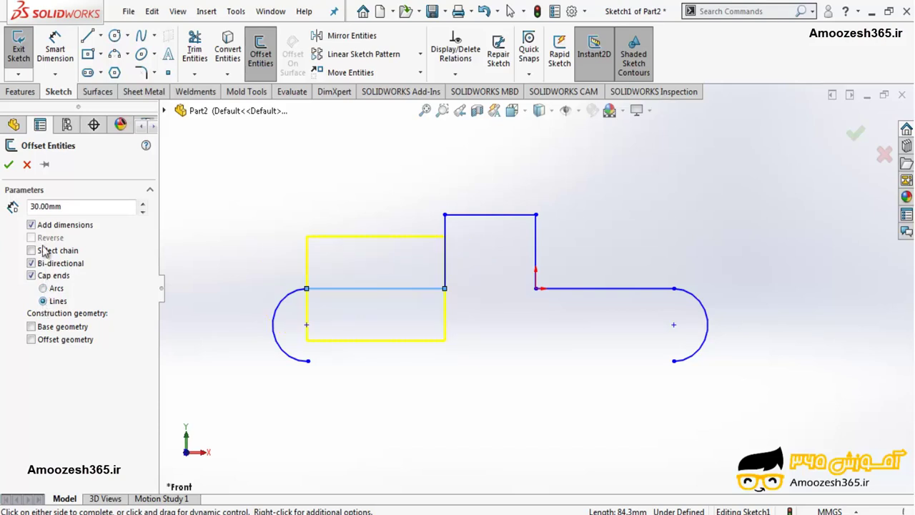
{"action": "left_click", "coordinate": [8, 164]}
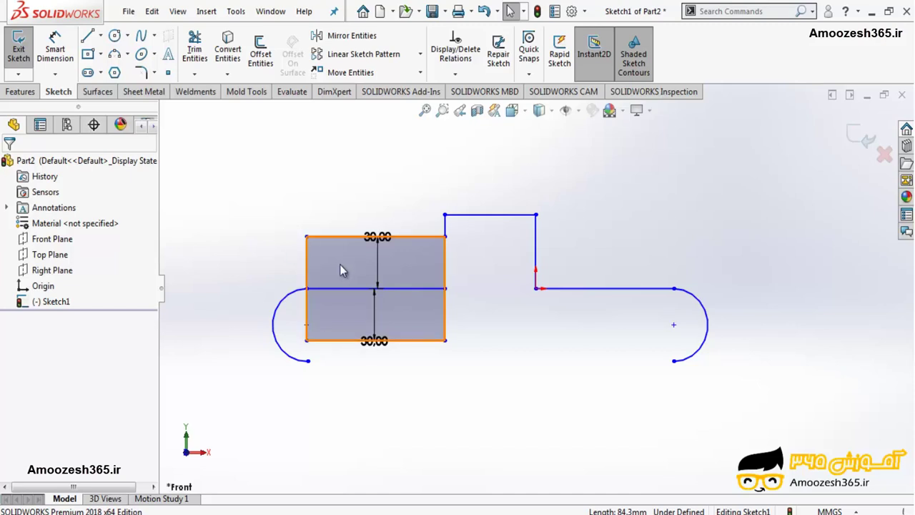
- Draw an upper-right polyline: a horizontal line then a diagonal sloping down-right
{"action": "left_click", "coordinate": [88, 35]}
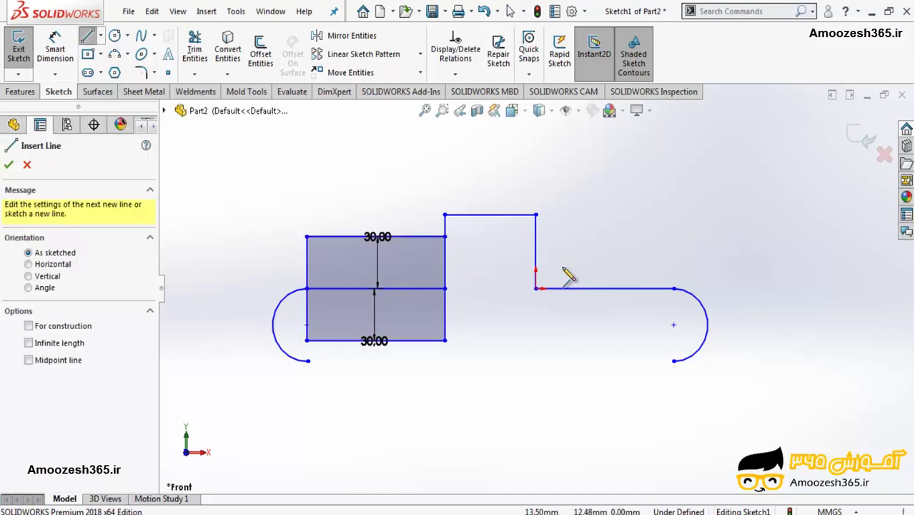
{"action": "left_click", "coordinate": [604, 182]}
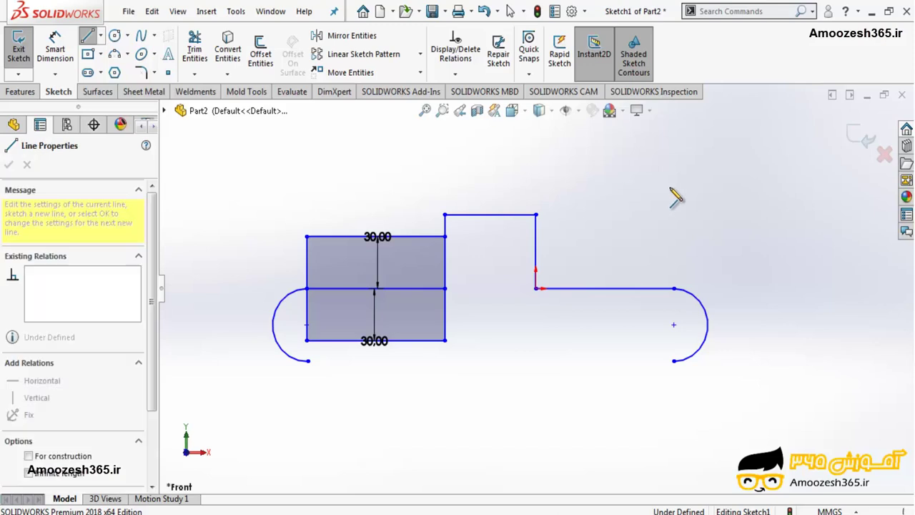
{"action": "left_click", "coordinate": [755, 183]}
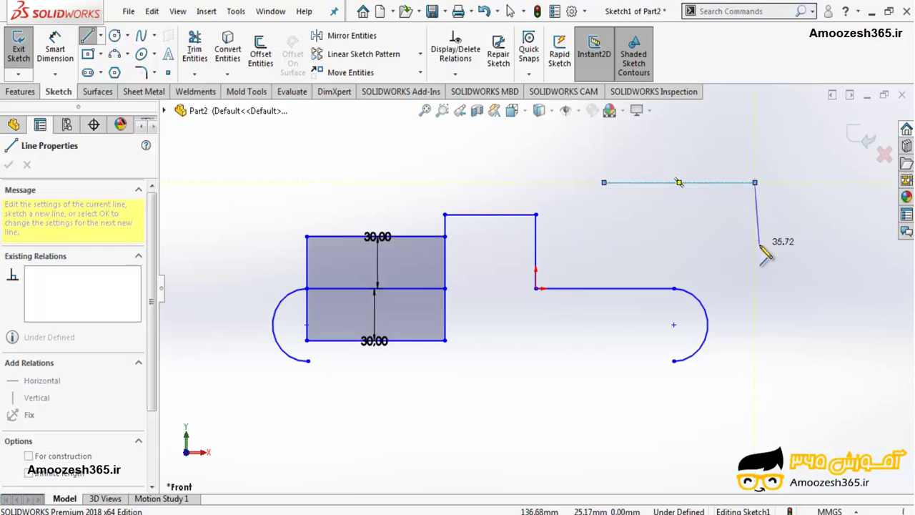
{"action": "left_click", "coordinate": [802, 233]}
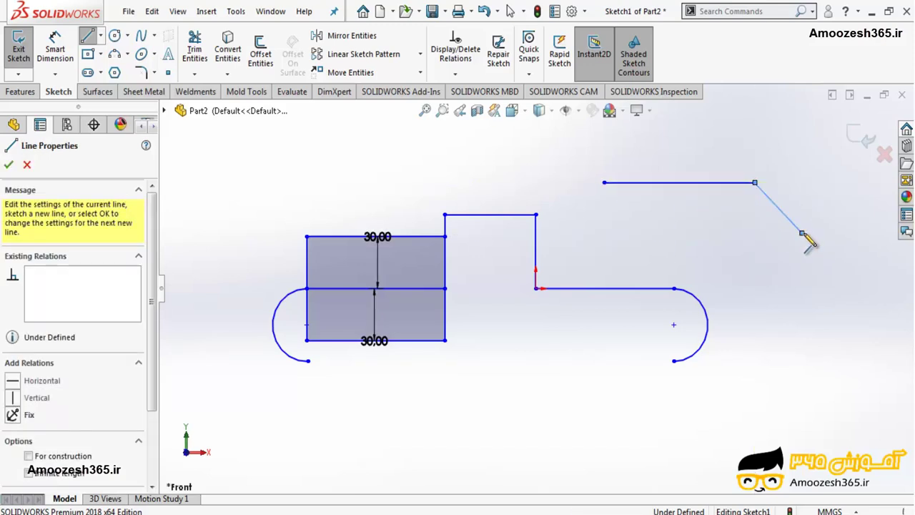
{"action": "key", "text": "Escape"}
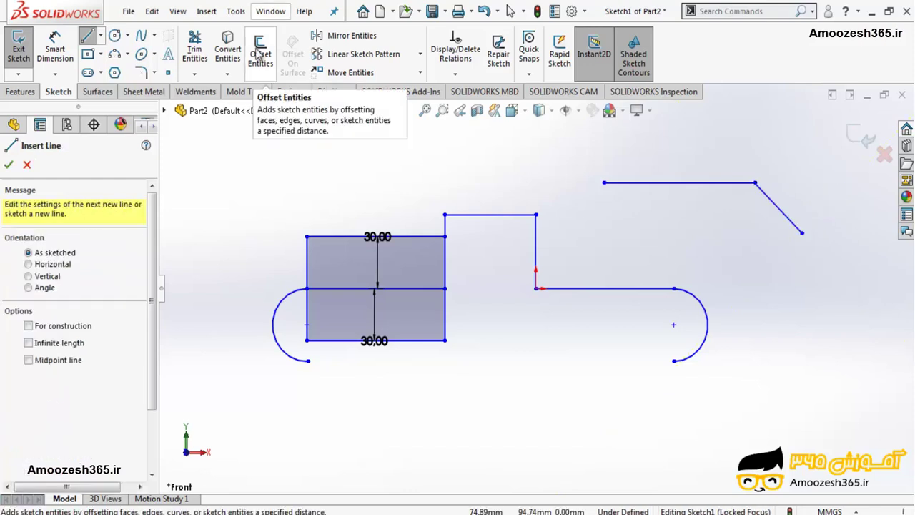
- Offset the polyline chain 30 mm both ways with Arcs cap ends
{"action": "left_click", "coordinate": [260, 56]}
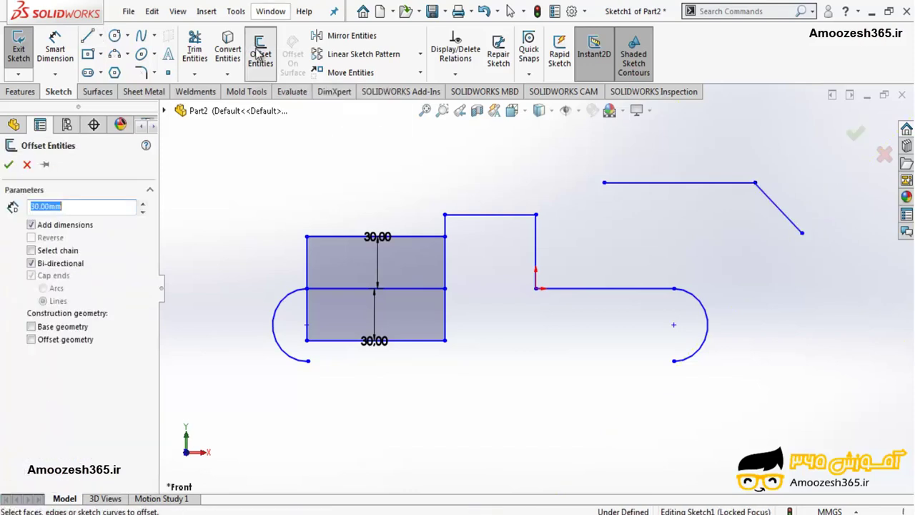
{"action": "left_click", "coordinate": [54, 252]}
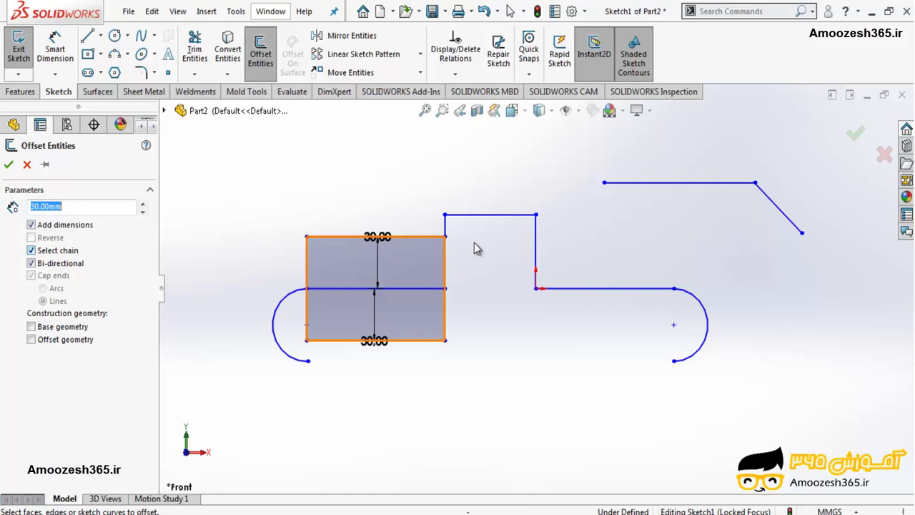
{"action": "left_click", "coordinate": [720, 184]}
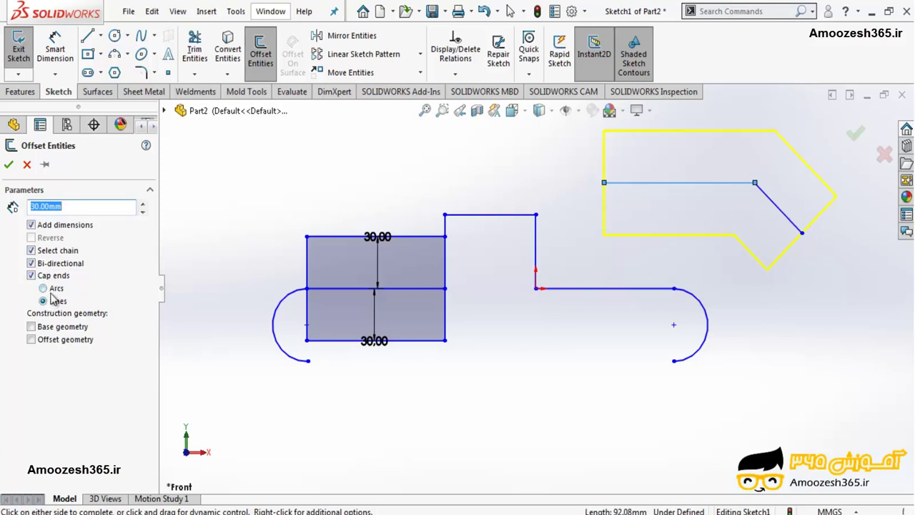
{"action": "left_click", "coordinate": [54, 289]}
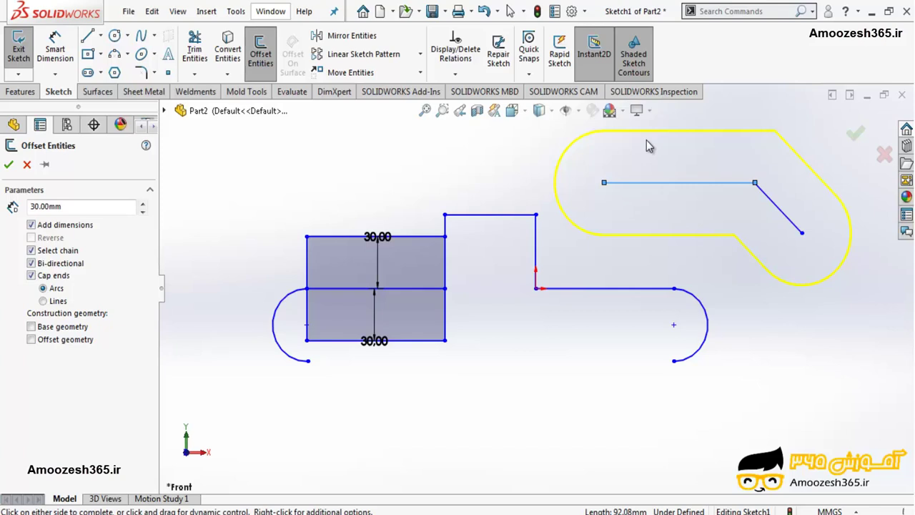
{"action": "left_click", "coordinate": [8, 165]}
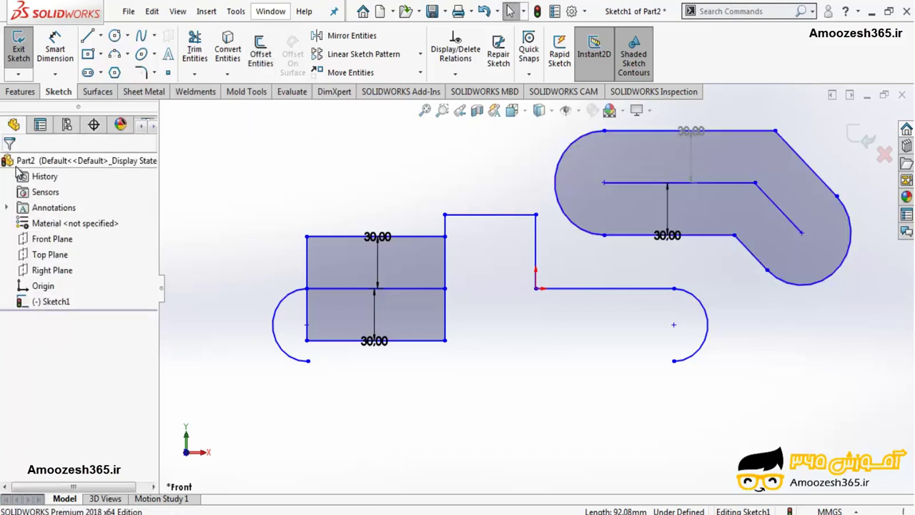